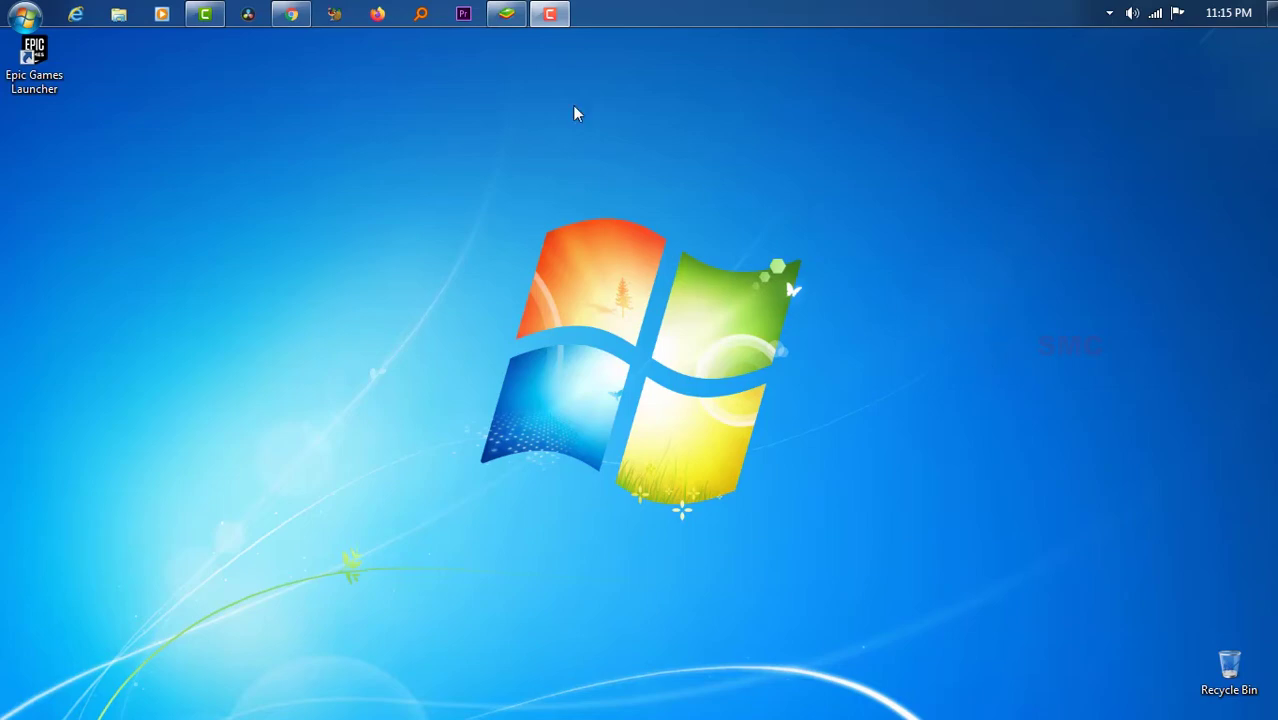
Collect 100 coins for a Sub4Sub video and close the AstroPay ad, reaching 35060 coins.
left_click(506, 14)
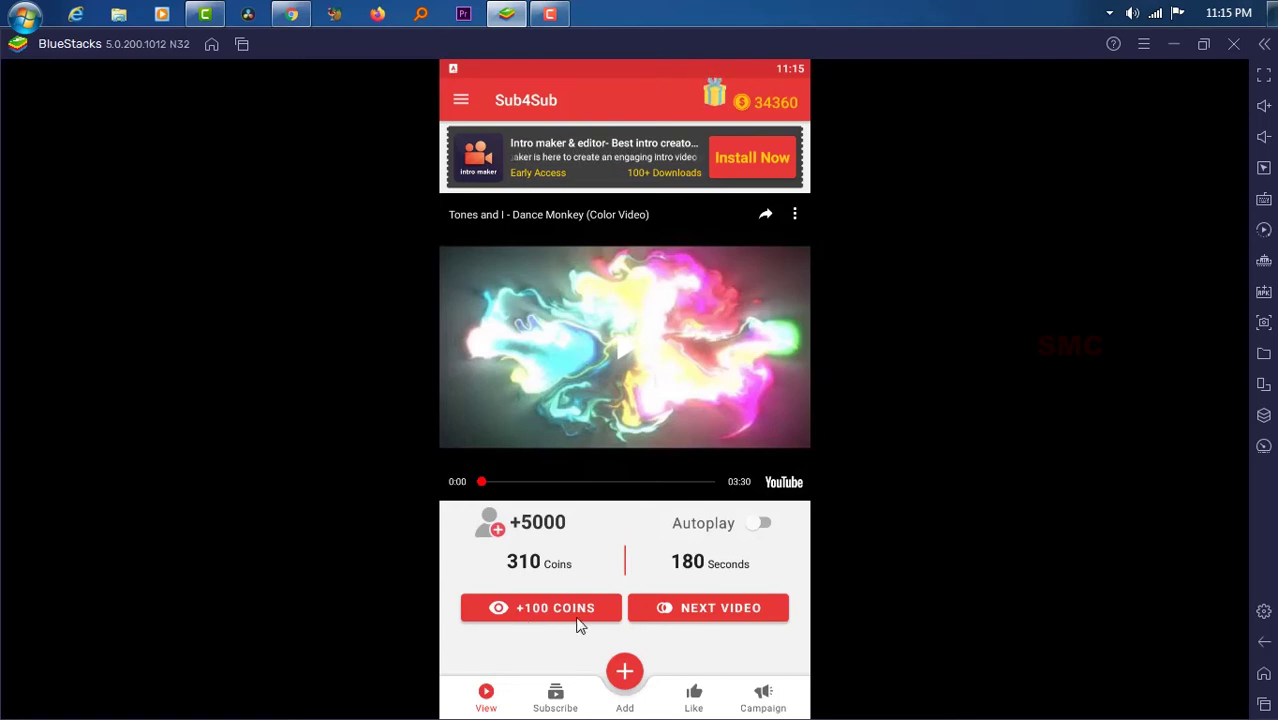
left_click(545, 612)
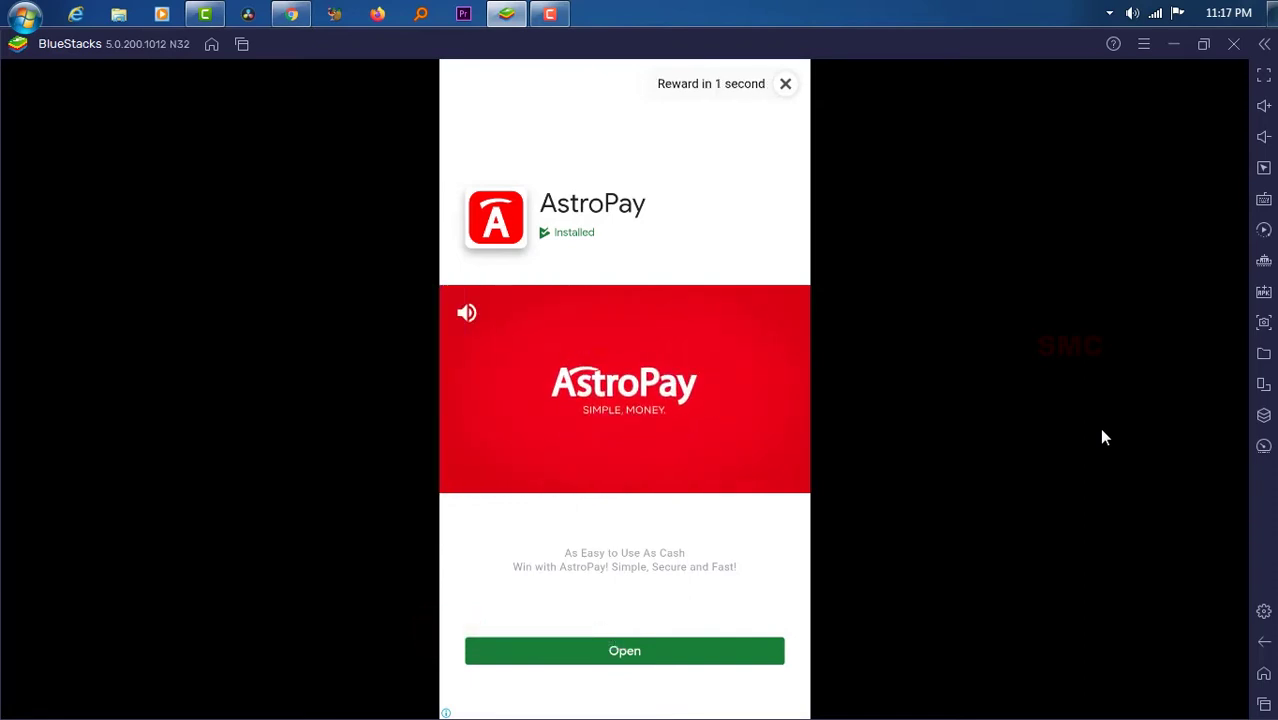
left_click(786, 85)
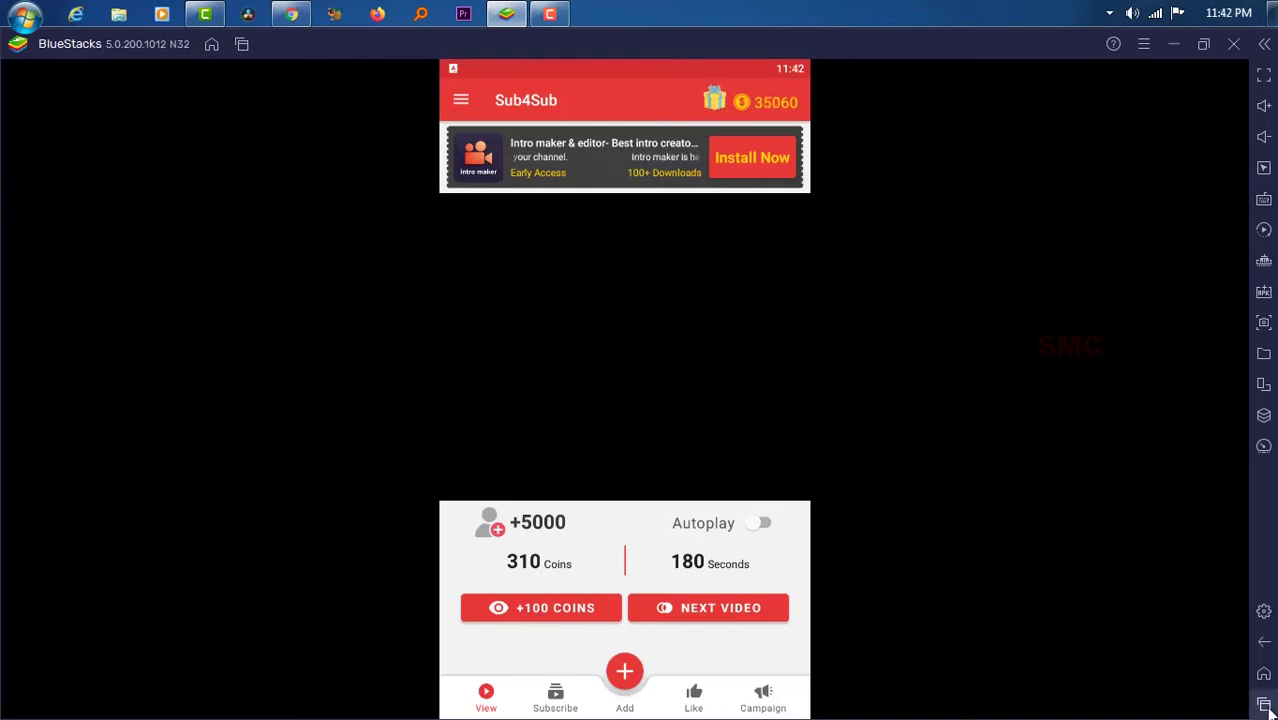
Search the Play Store for 'touch recorder', then install and launch Touch Recorder [Macro Clicker].
left_click(1264, 704)
left_click(580, 430)
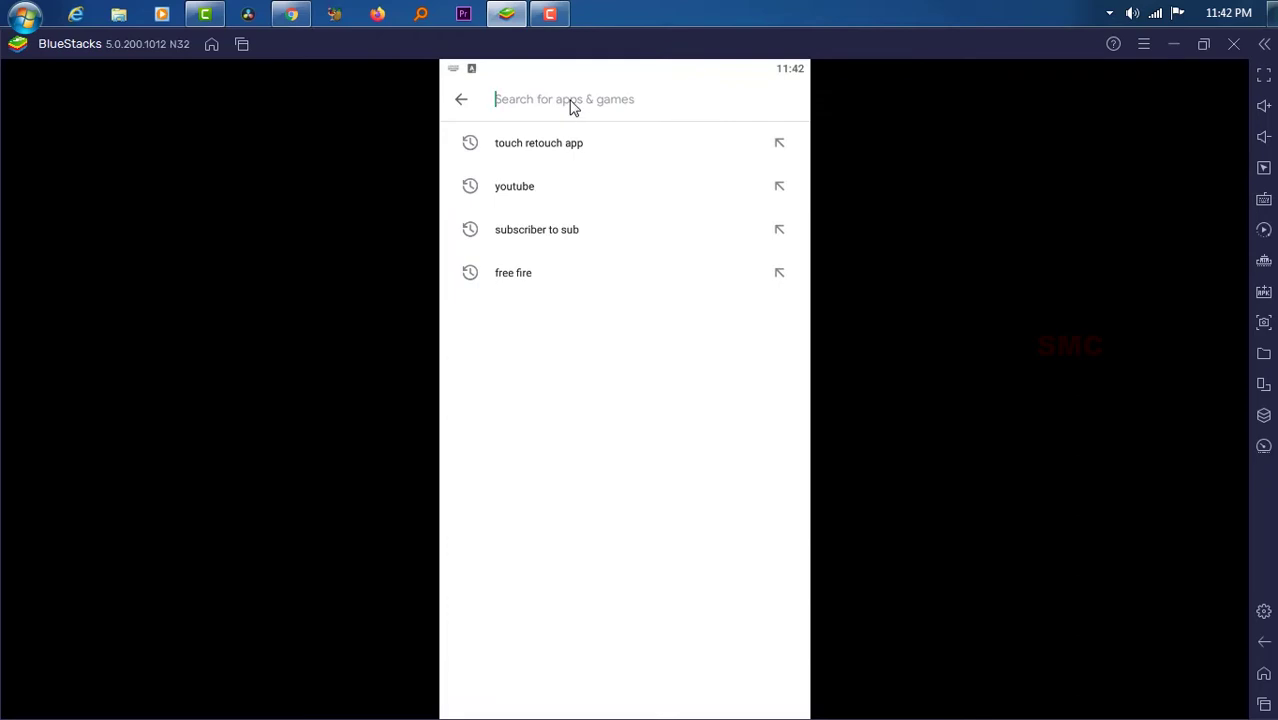
type("touch rec")
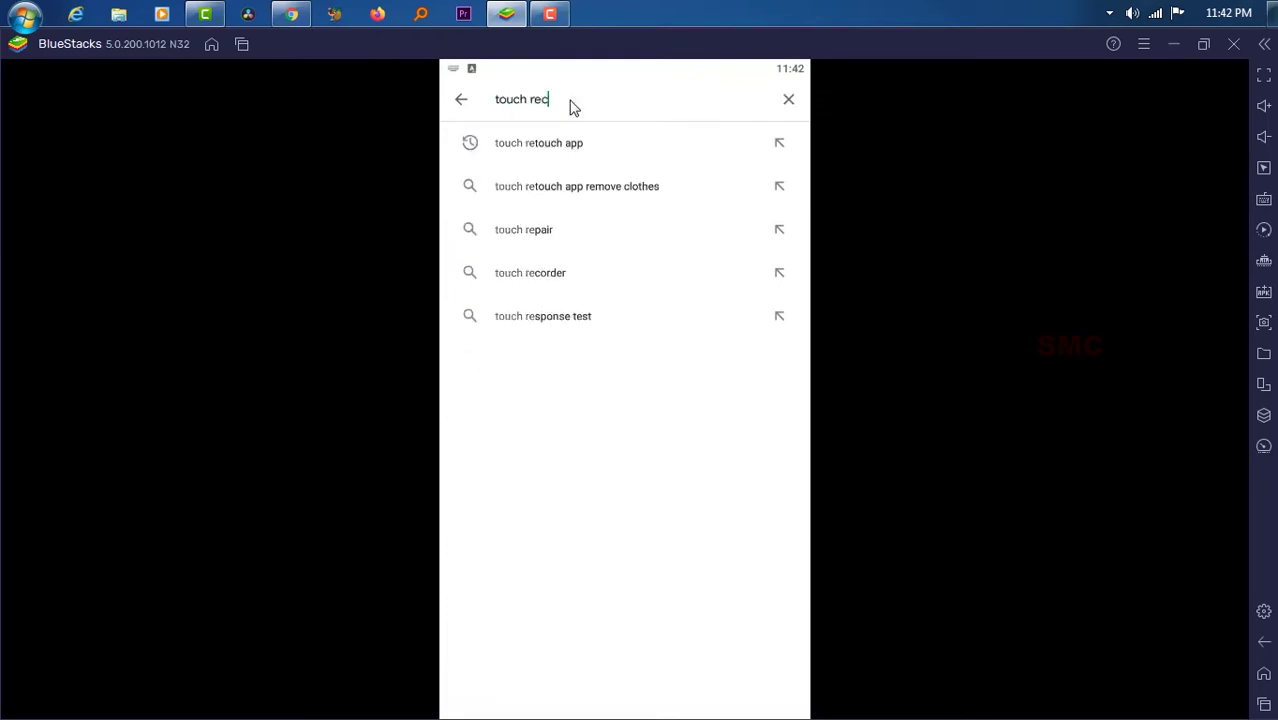
type("ord")
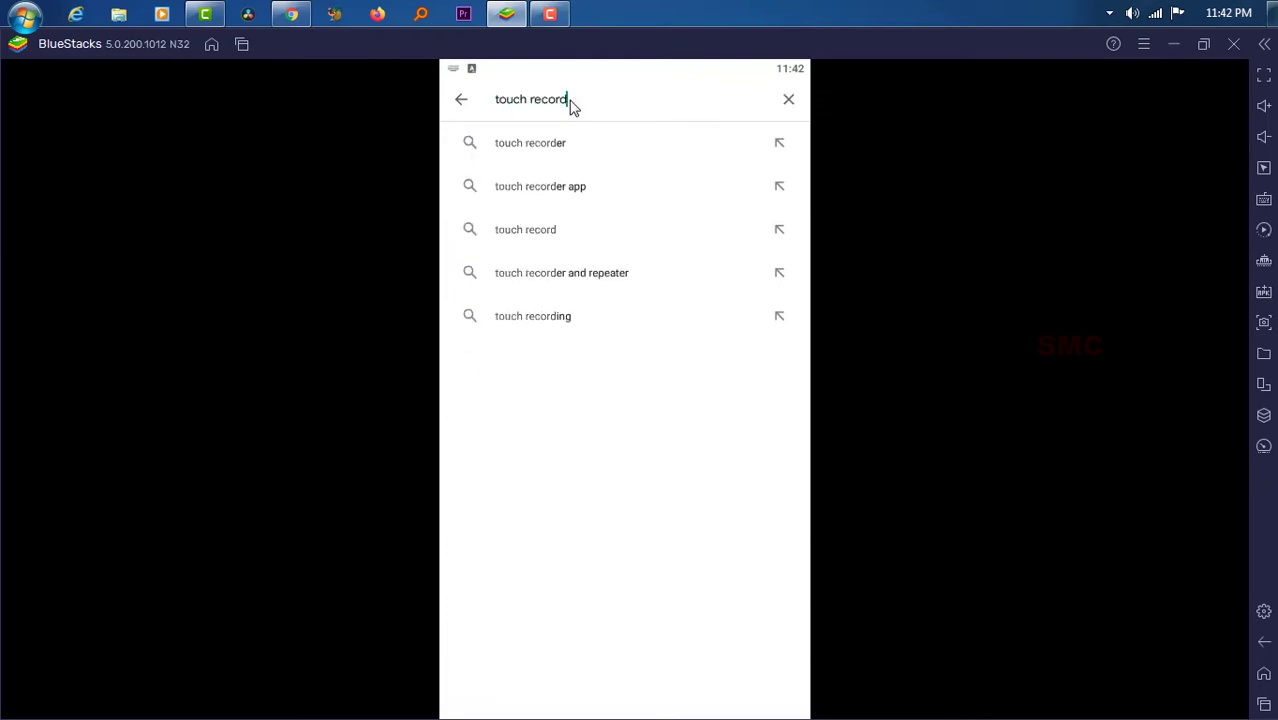
type("er")
key("Return")
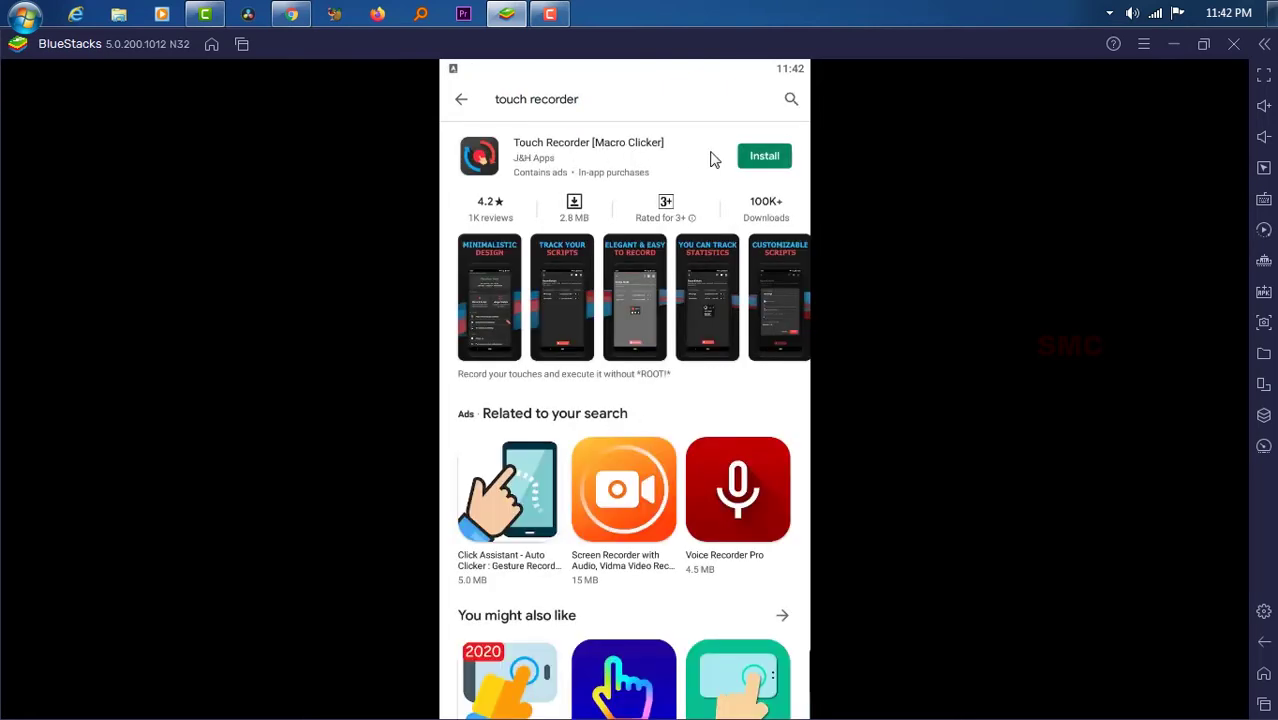
left_click(765, 157)
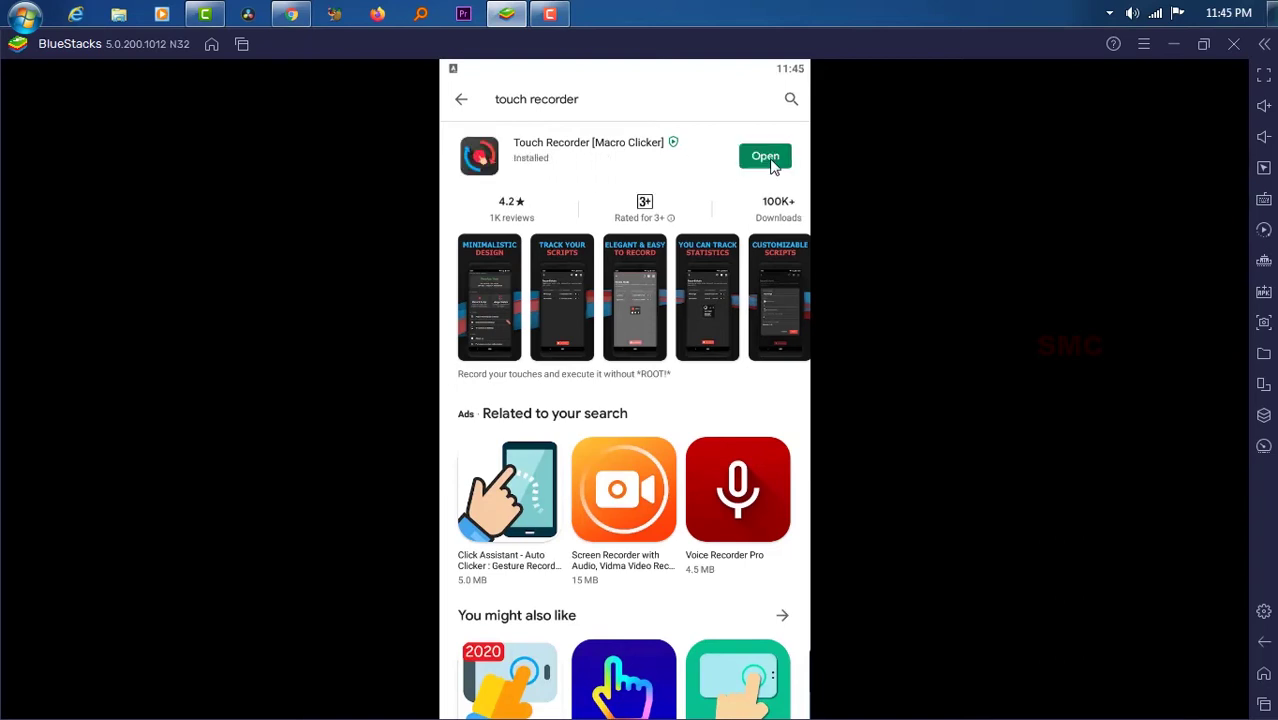
left_click(766, 157)
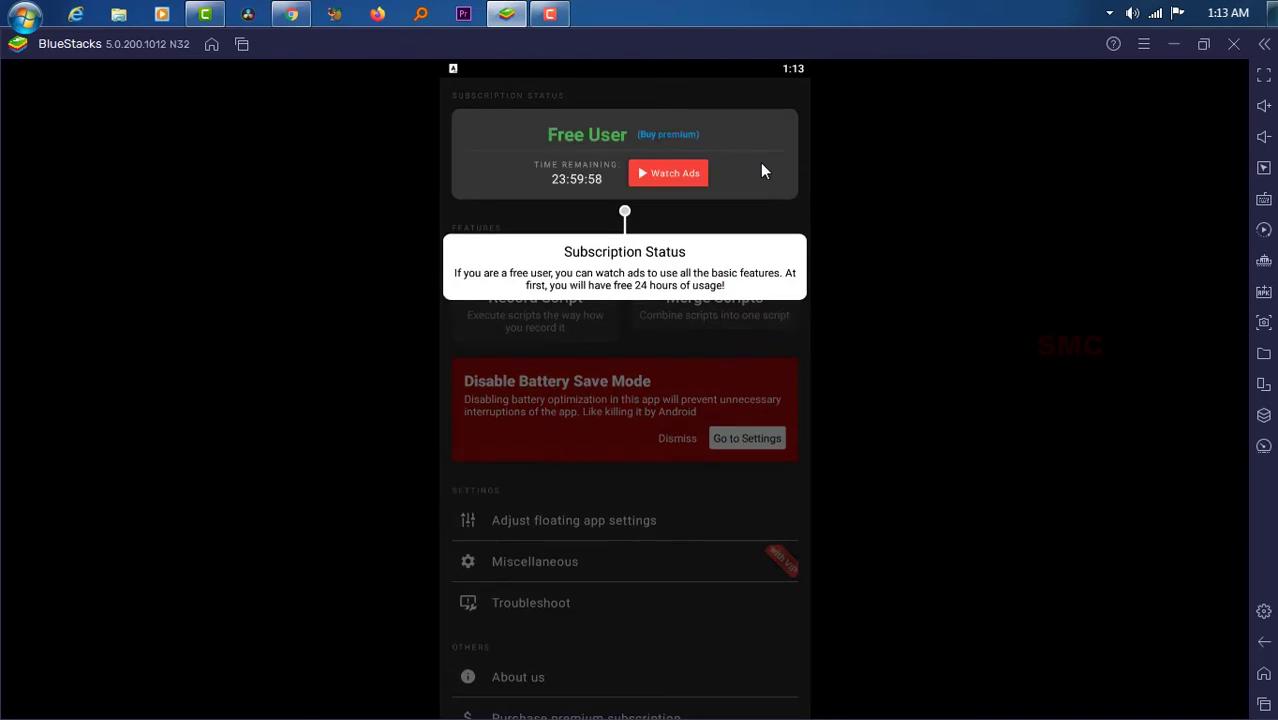
Dismiss the subscription status tip and page through the how-to-record tutorial in record mode.
left_click(760, 172)
left_click(522, 266)
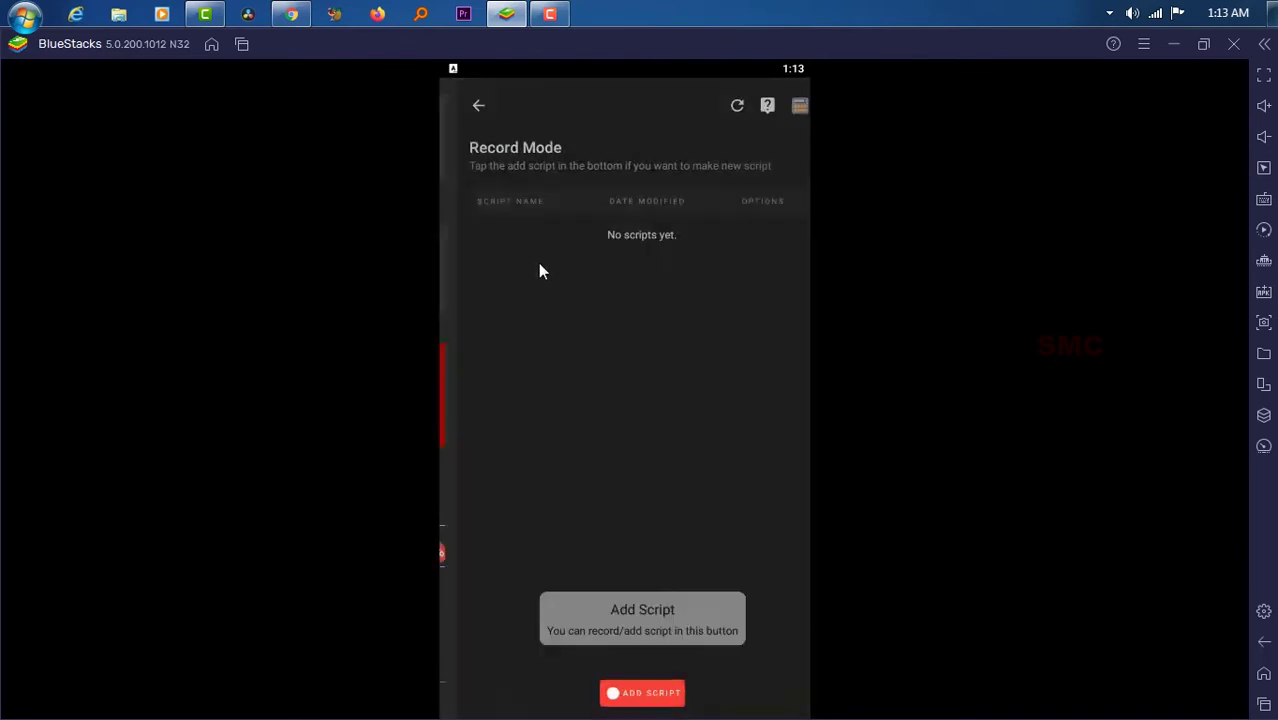
left_click(628, 700)
left_click(778, 687)
left_click(778, 687)
left_click(776, 686)
left_click(776, 686)
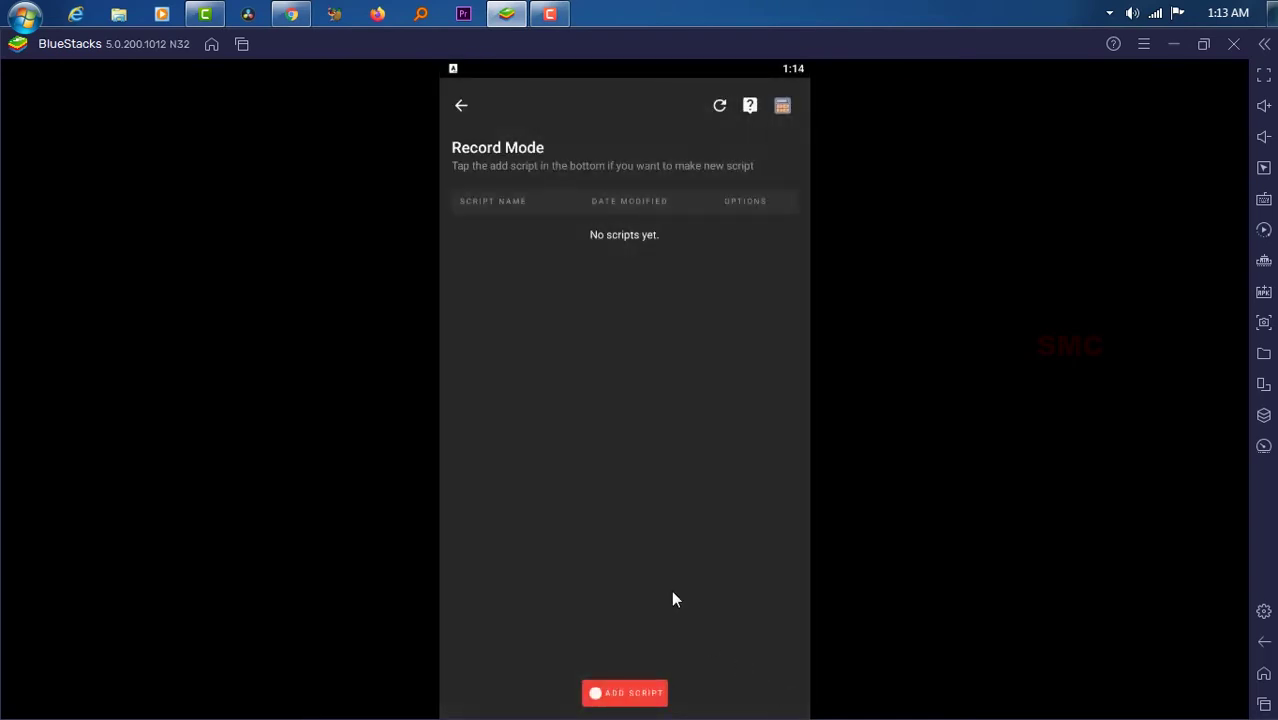
Start adding a script and grant the draw-over-other-apps and accessibility permissions.
left_click(637, 695)
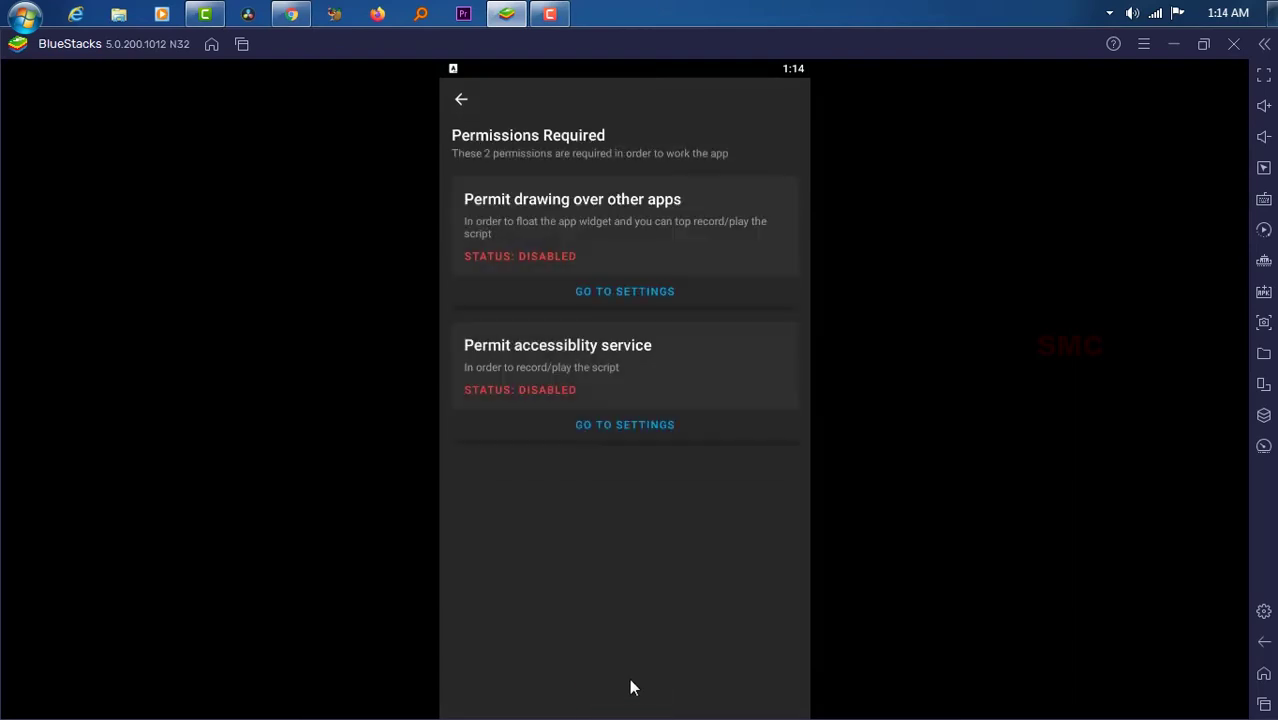
left_click(628, 290)
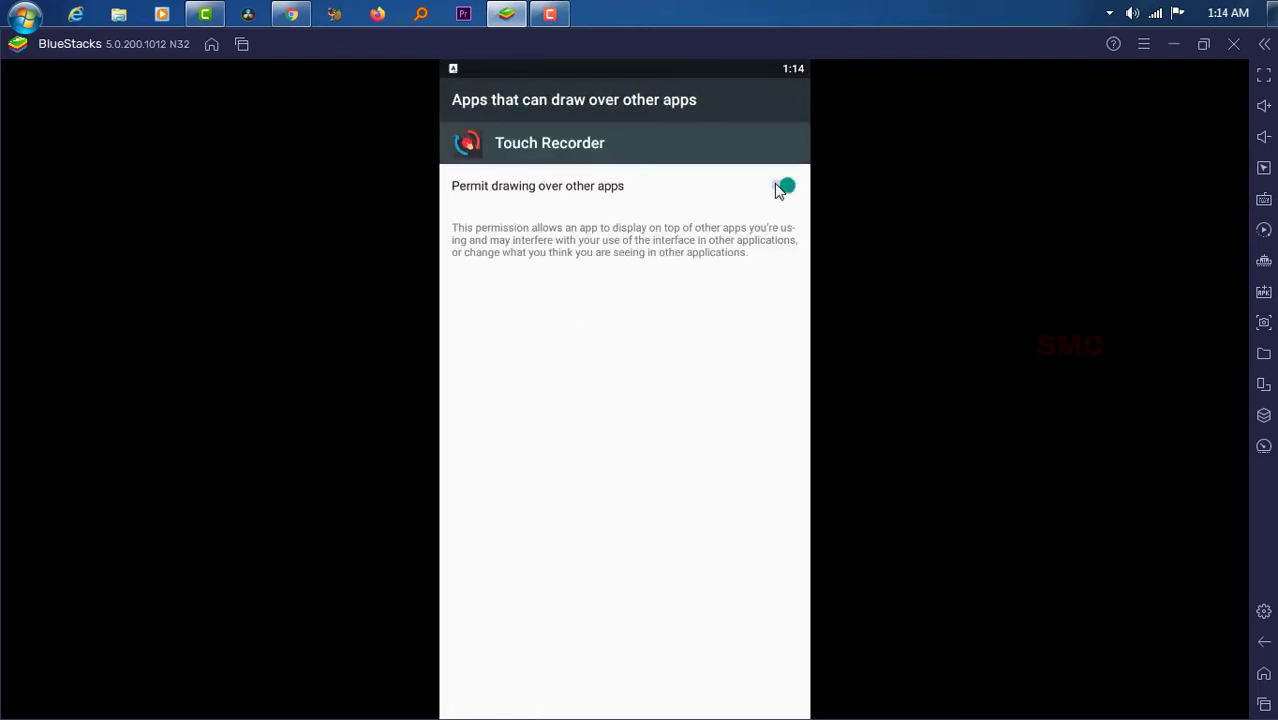
key("Escape")
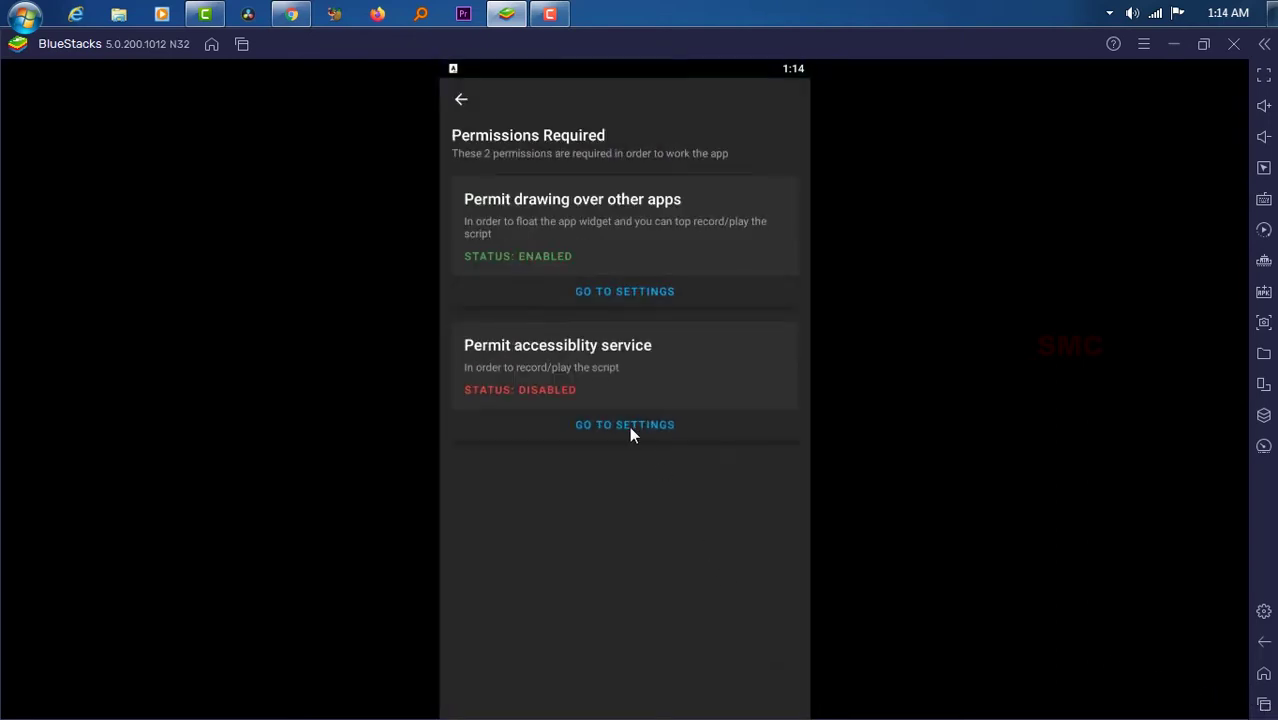
left_click(630, 425)
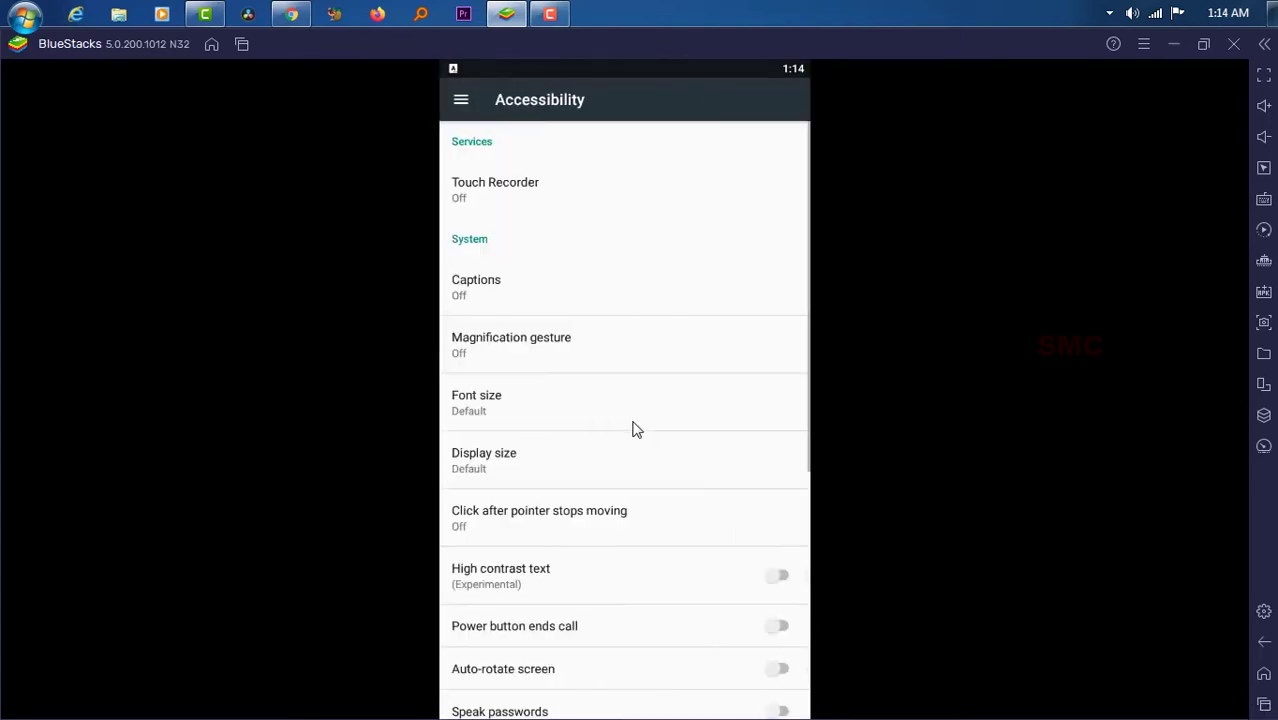
left_click(488, 190)
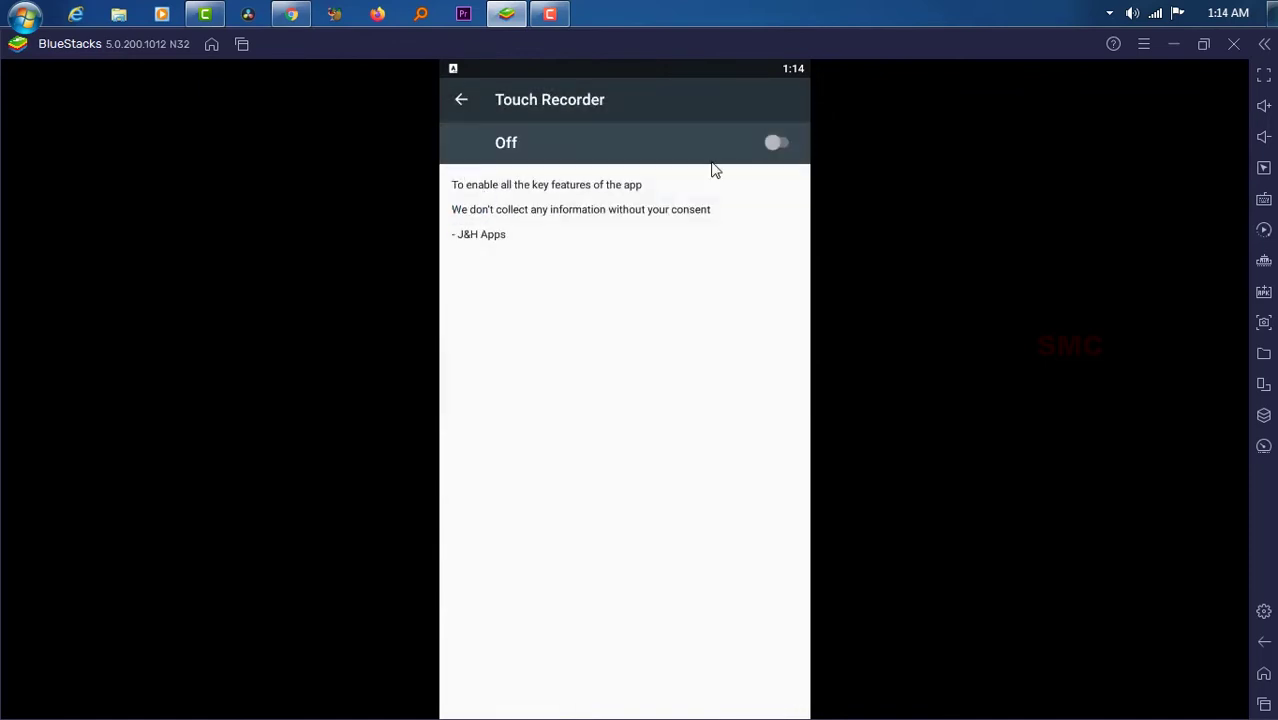
left_click(777, 144)
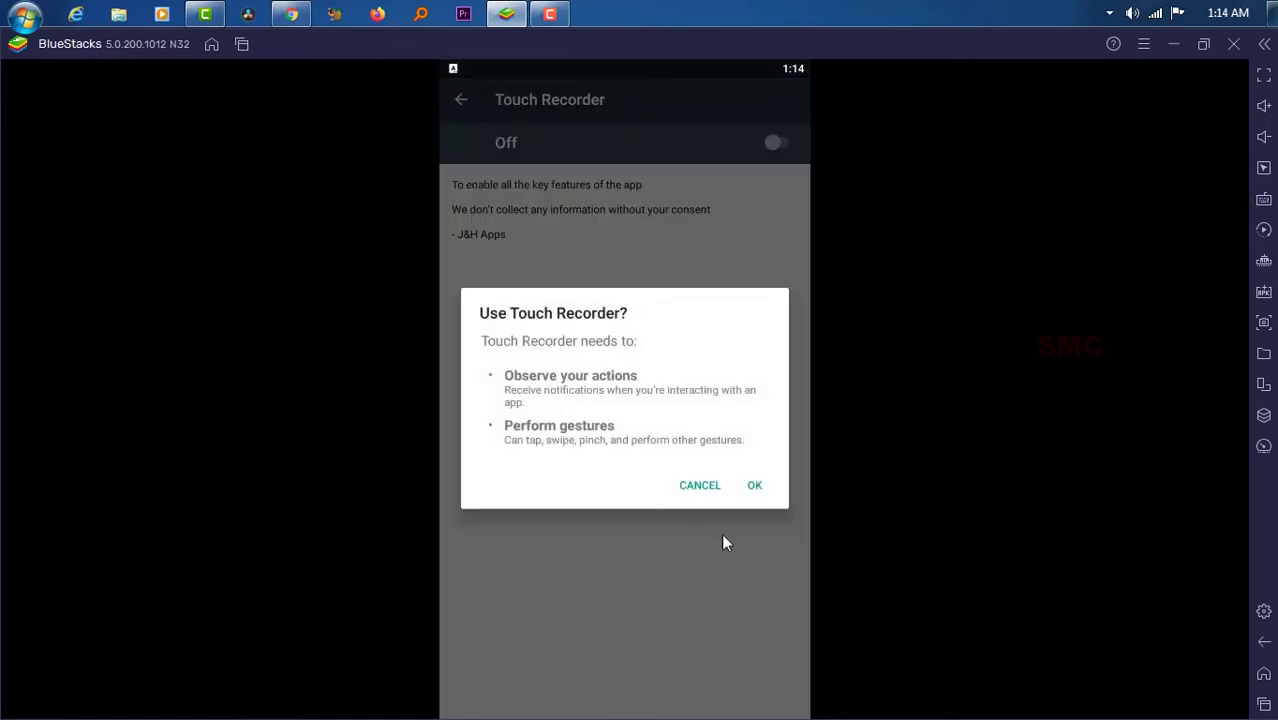
left_click(755, 487)
Return to record mode and add a new script with the floating recorder.
left_click(1262, 643)
left_click(1262, 643)
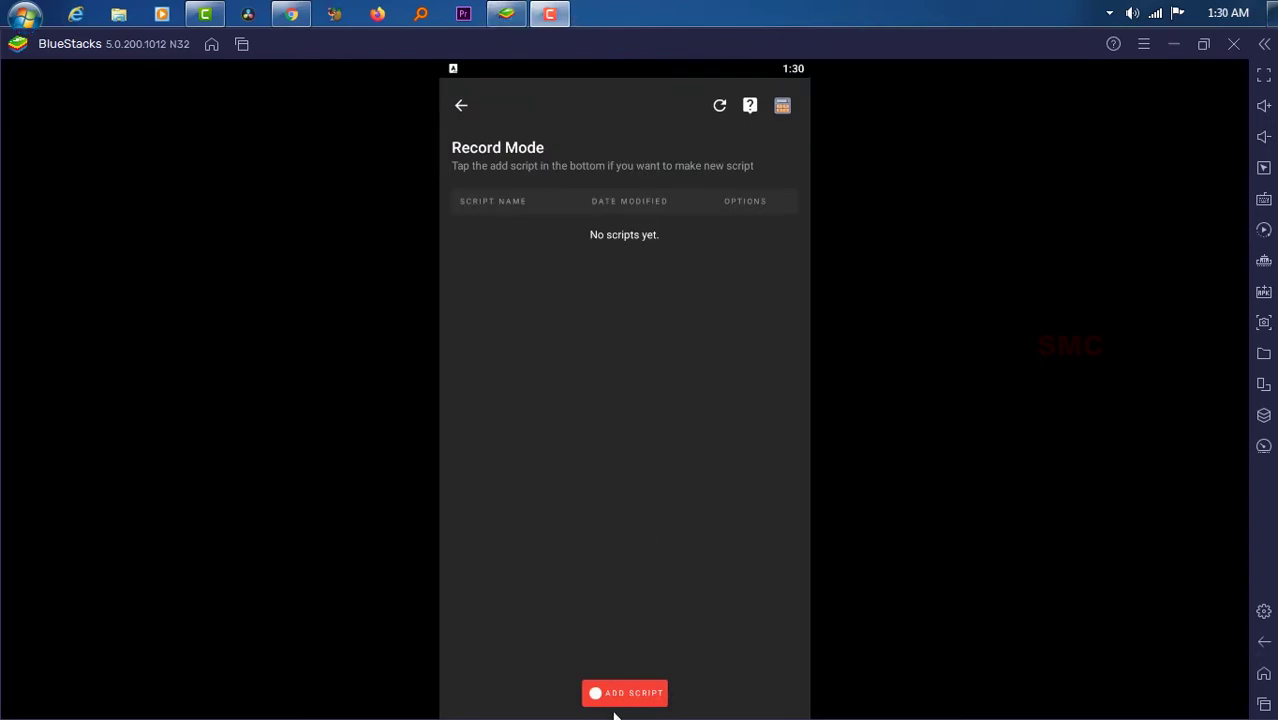
left_click(627, 697)
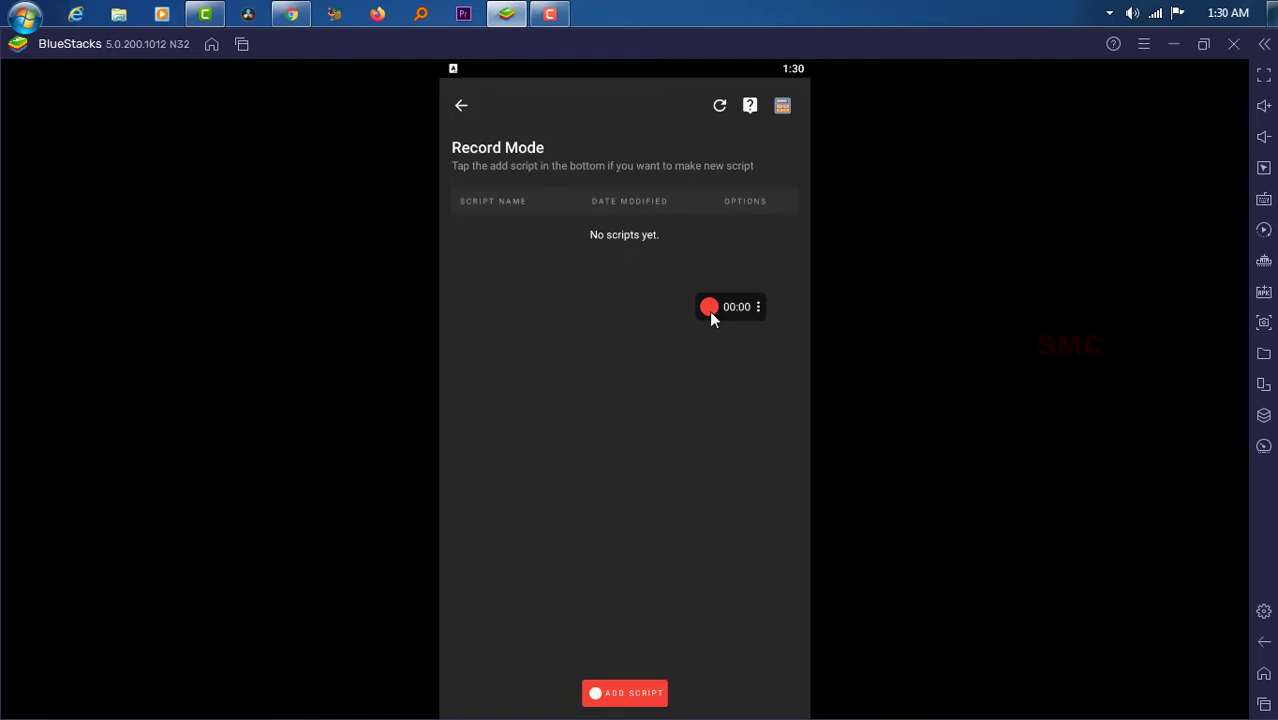
Record a script tapping +100 COINS on Sub4Sub and closing the AstroPay ad, reaching 35160 coins.
left_click(1264, 704)
left_click(616, 131)
left_click(504, 657)
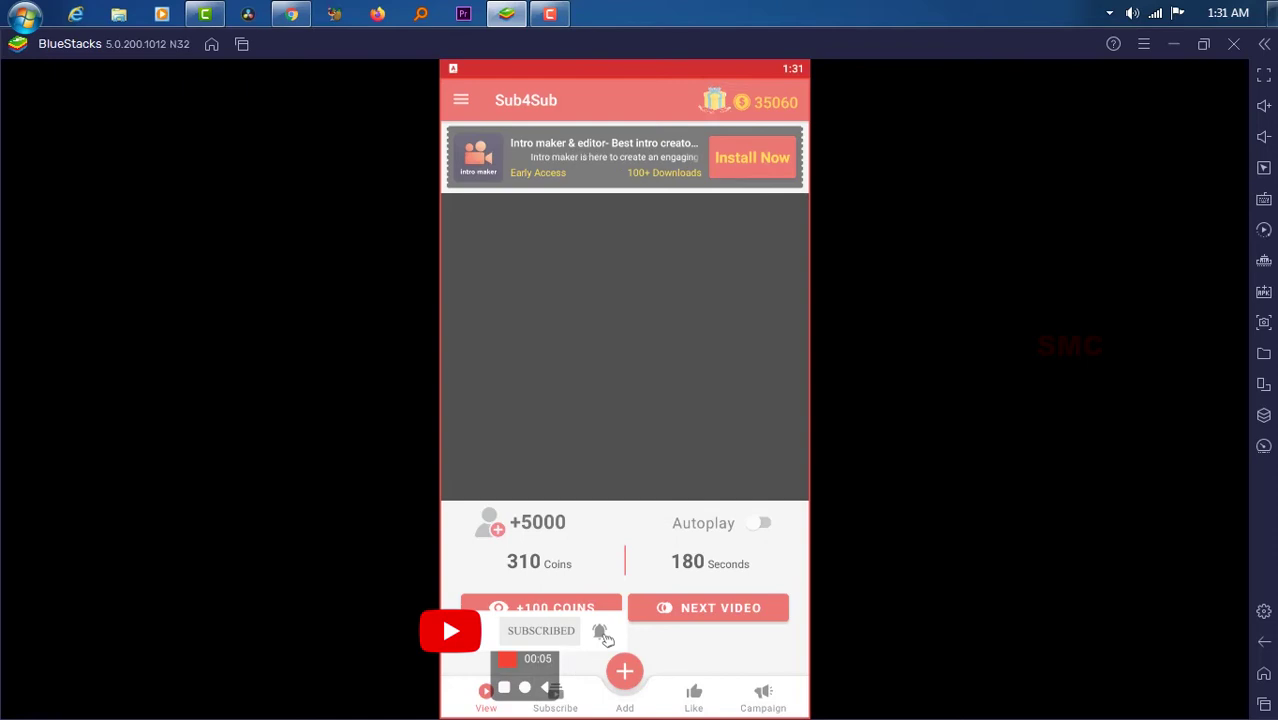
left_click(577, 620)
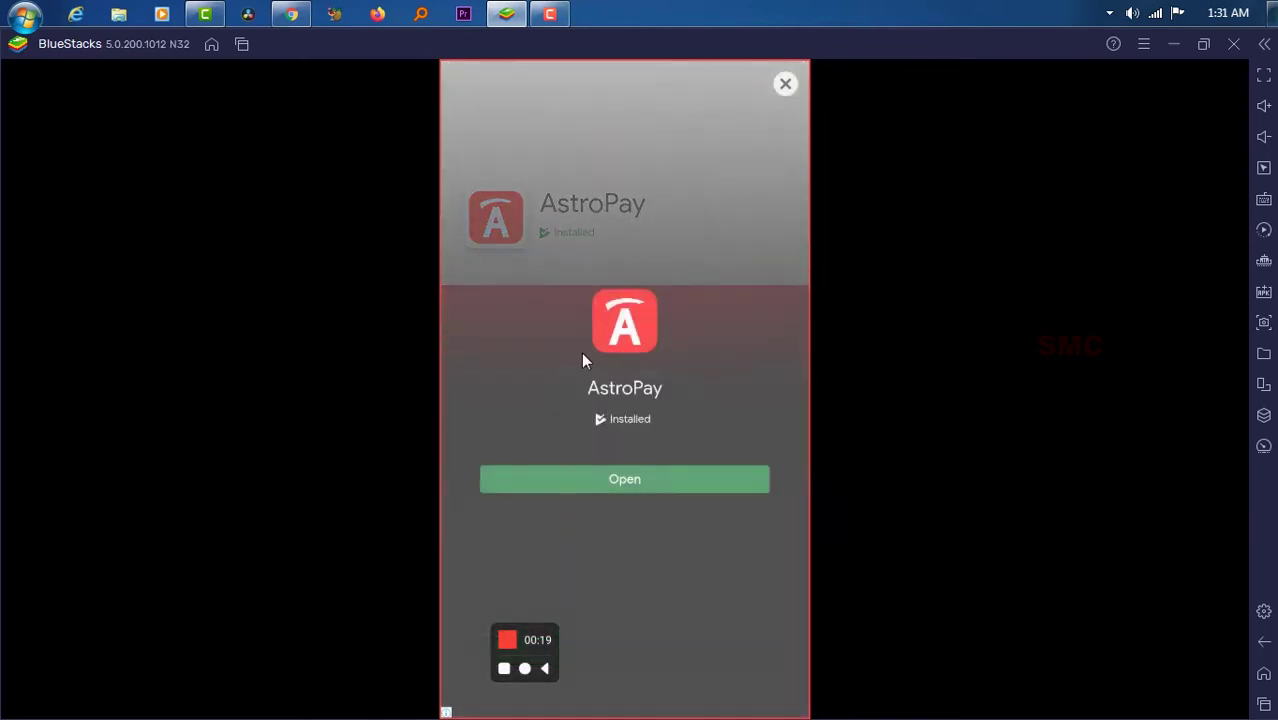
left_click(785, 85)
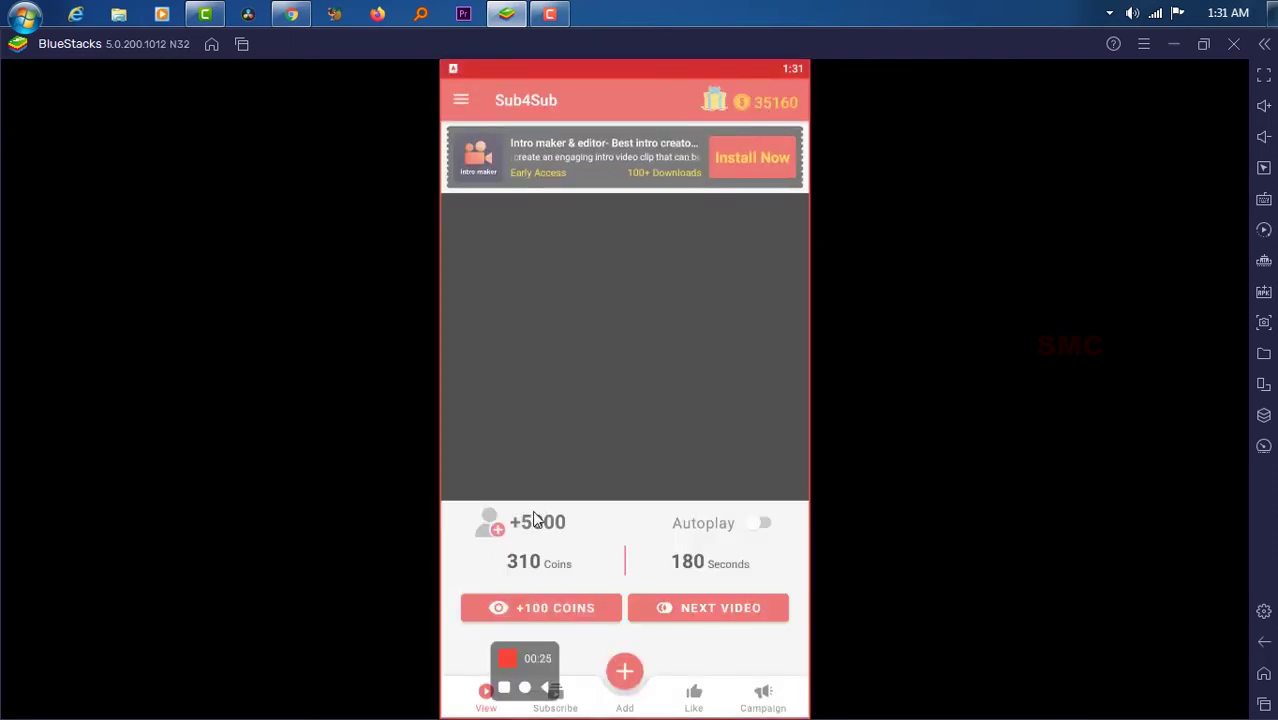
left_click(506, 660)
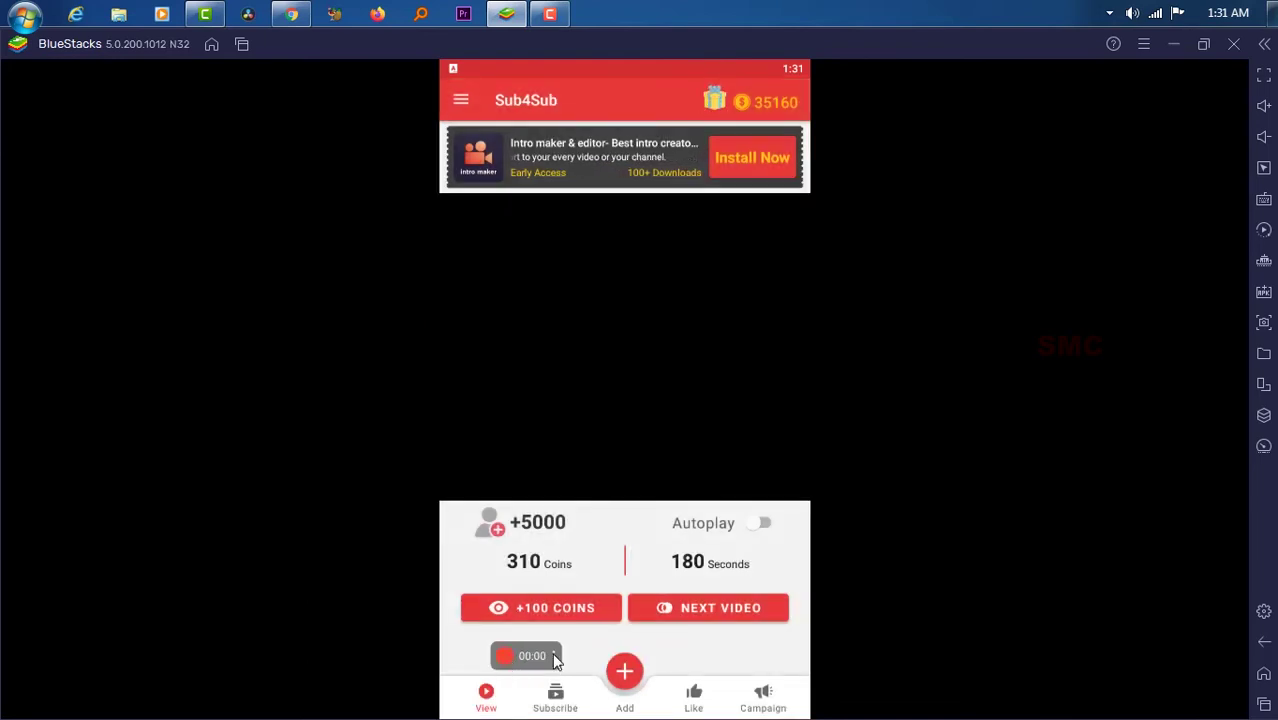
Switch the recorder widget to play mode and bring up the script's settings.
left_click(554, 659)
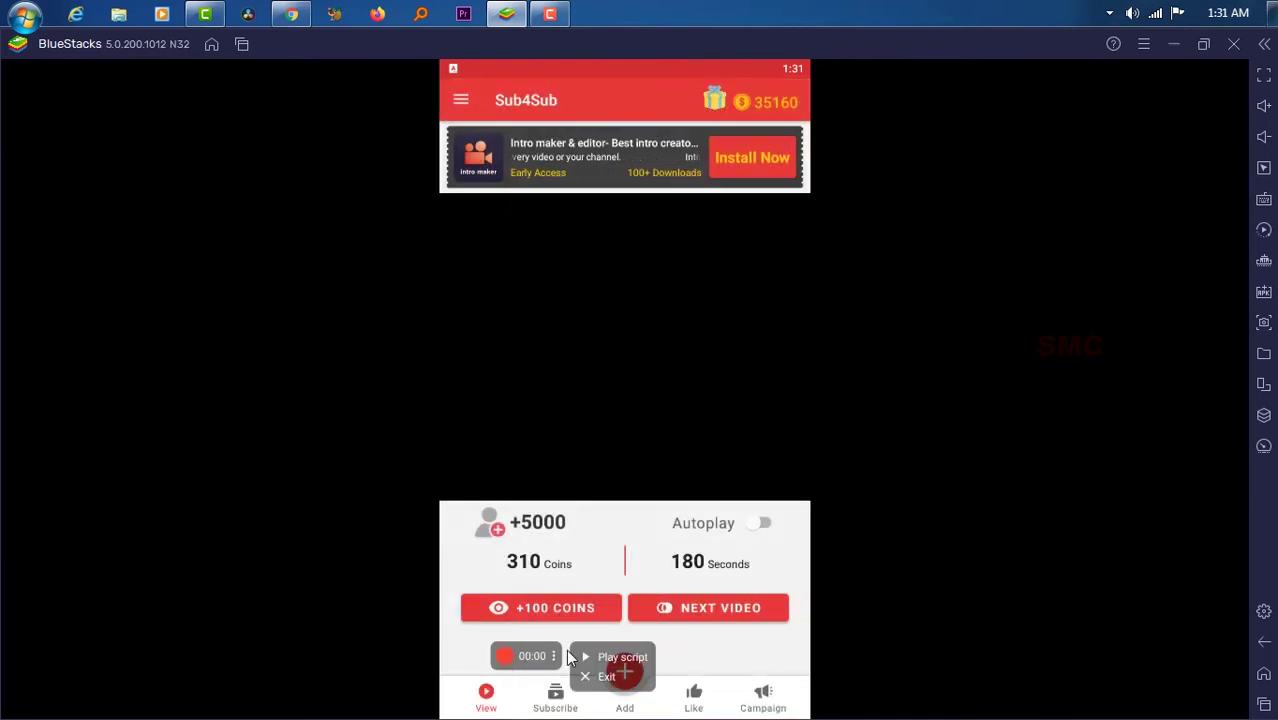
left_click(582, 657)
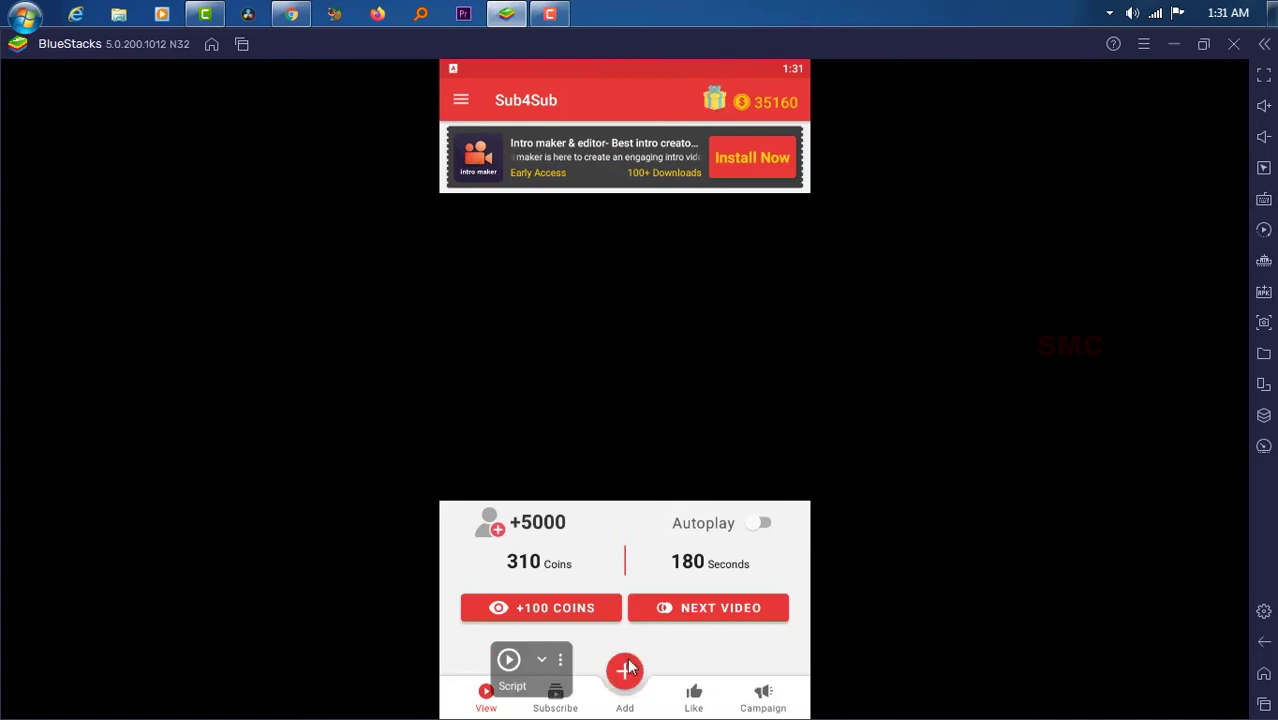
left_click(560, 664)
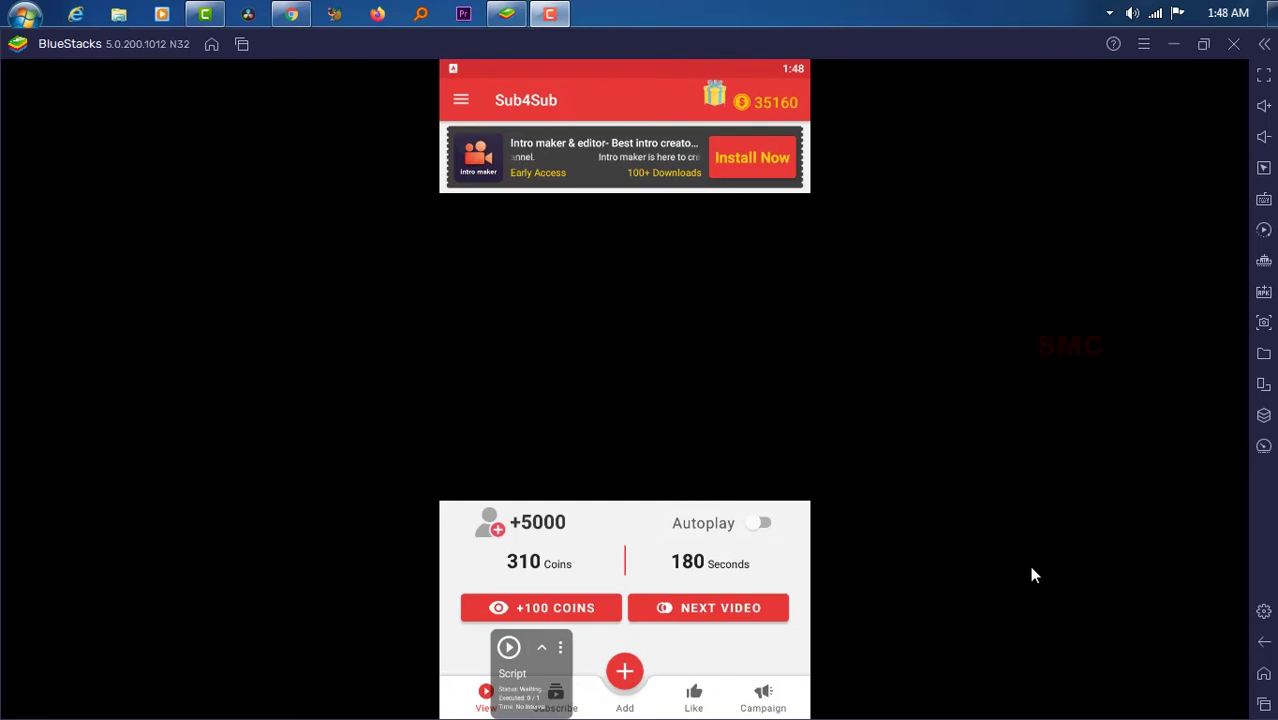
left_click(561, 646)
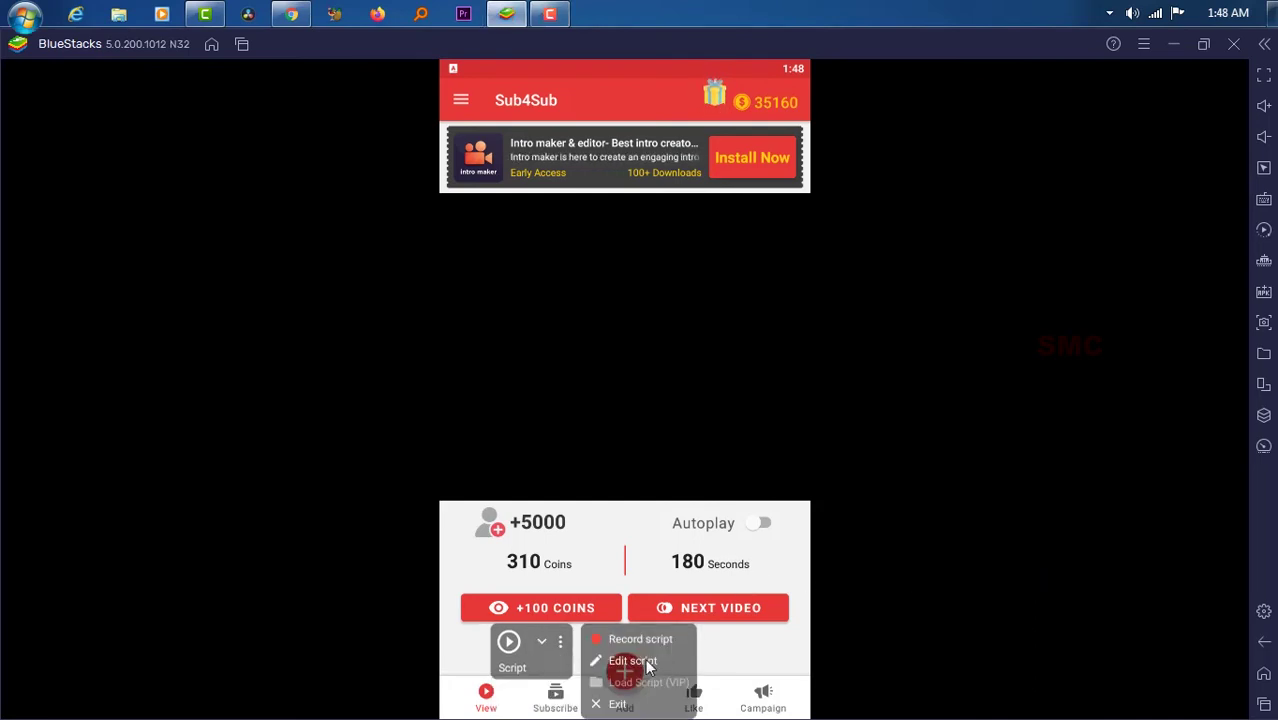
left_click(633, 661)
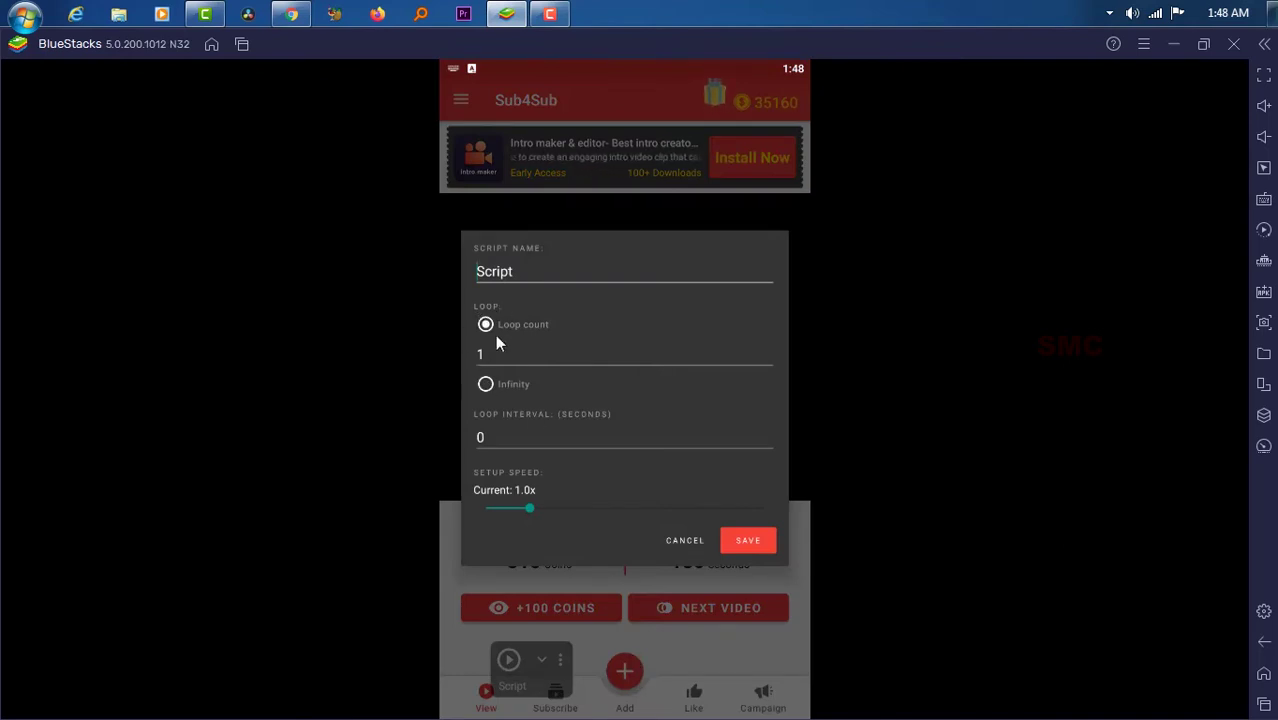
Set the script to loop Infinity times with a 3-second loop interval and save.
left_click(486, 386)
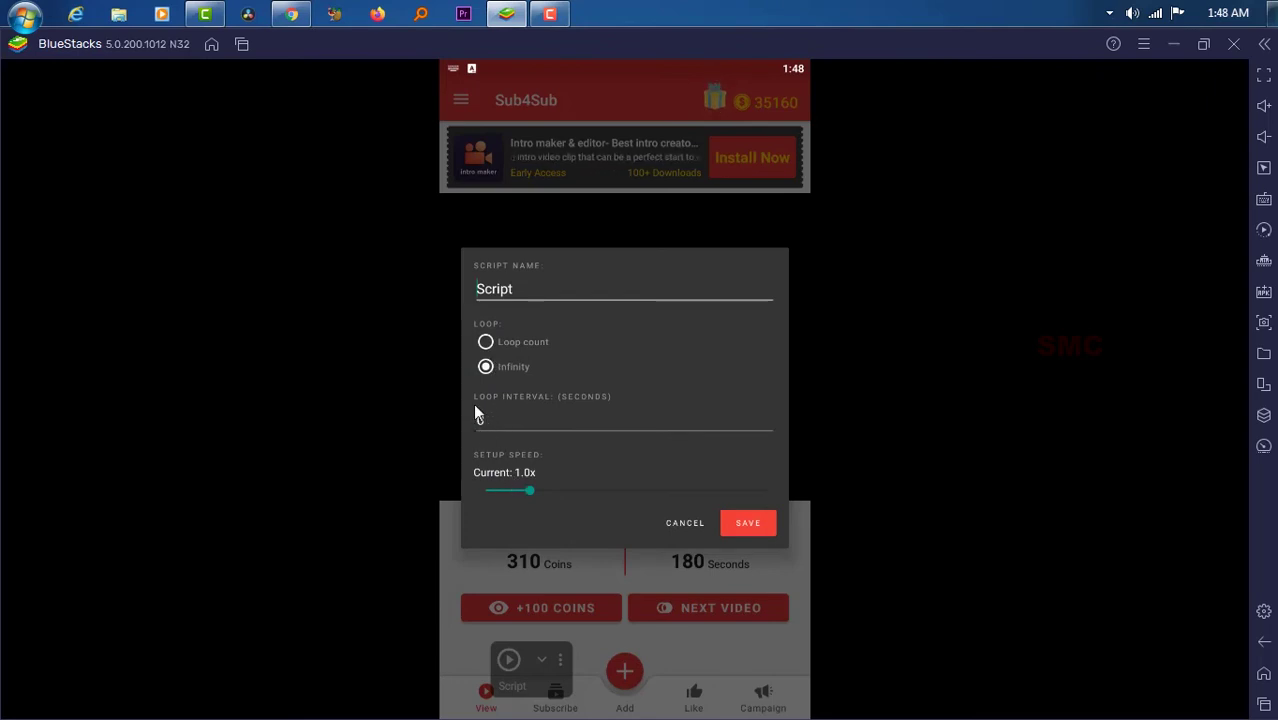
left_click(496, 421)
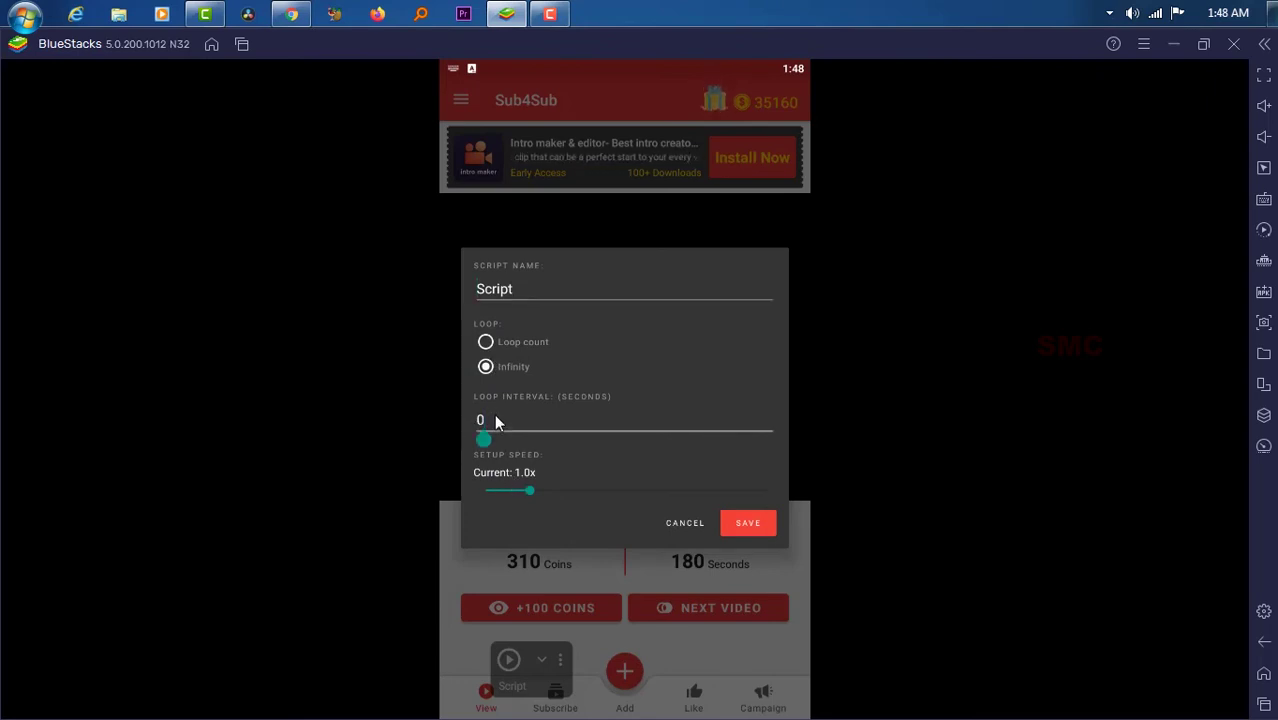
type("3")
left_click(752, 527)
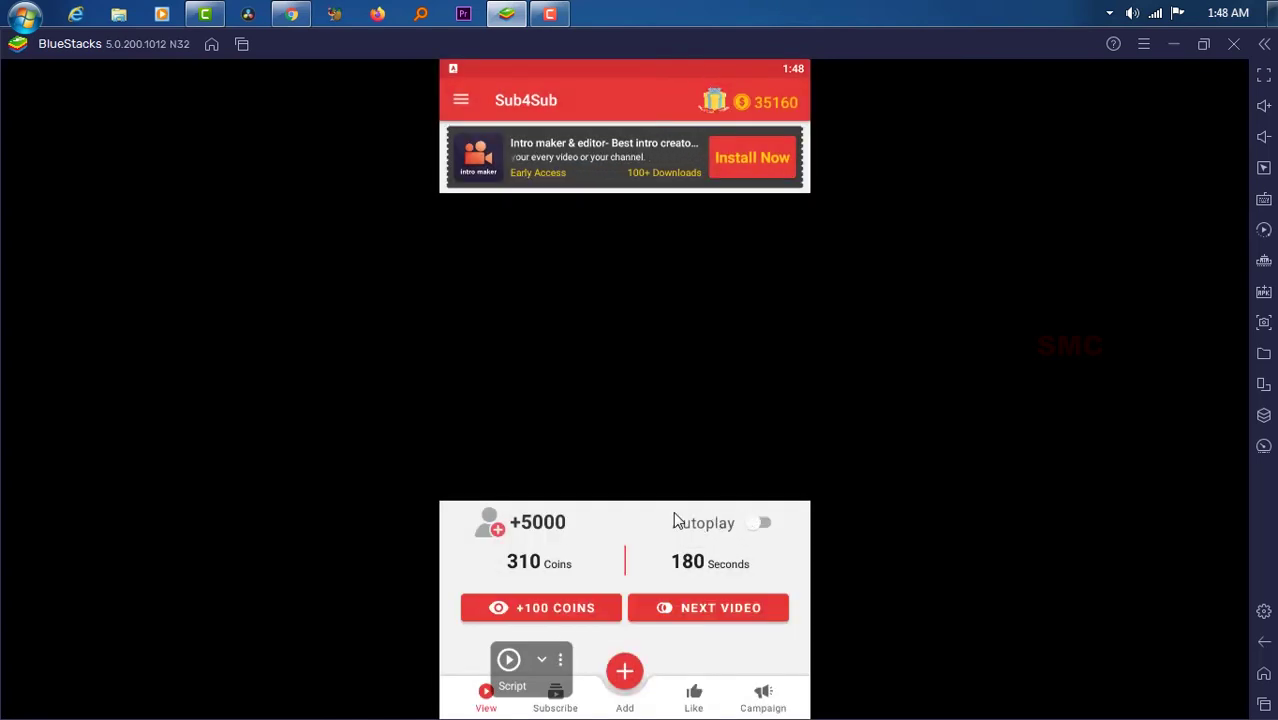
Play the saved looping script from the Script widget.
left_click(508, 661)
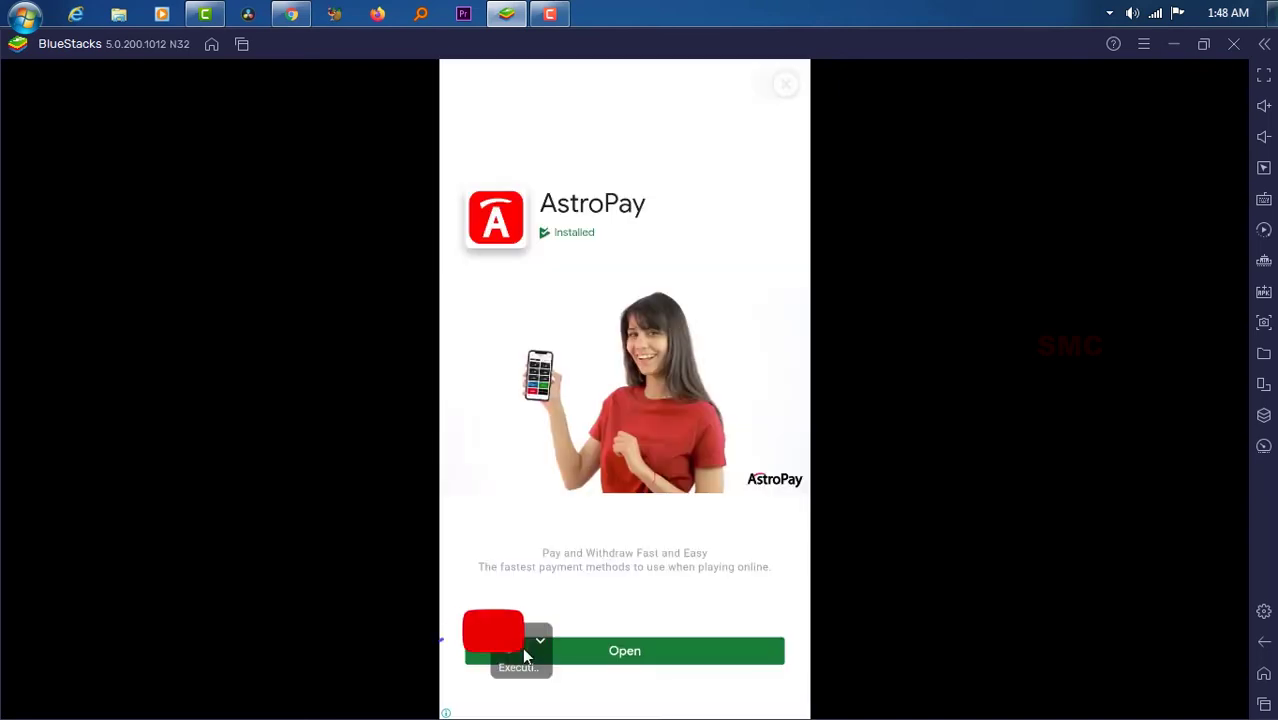